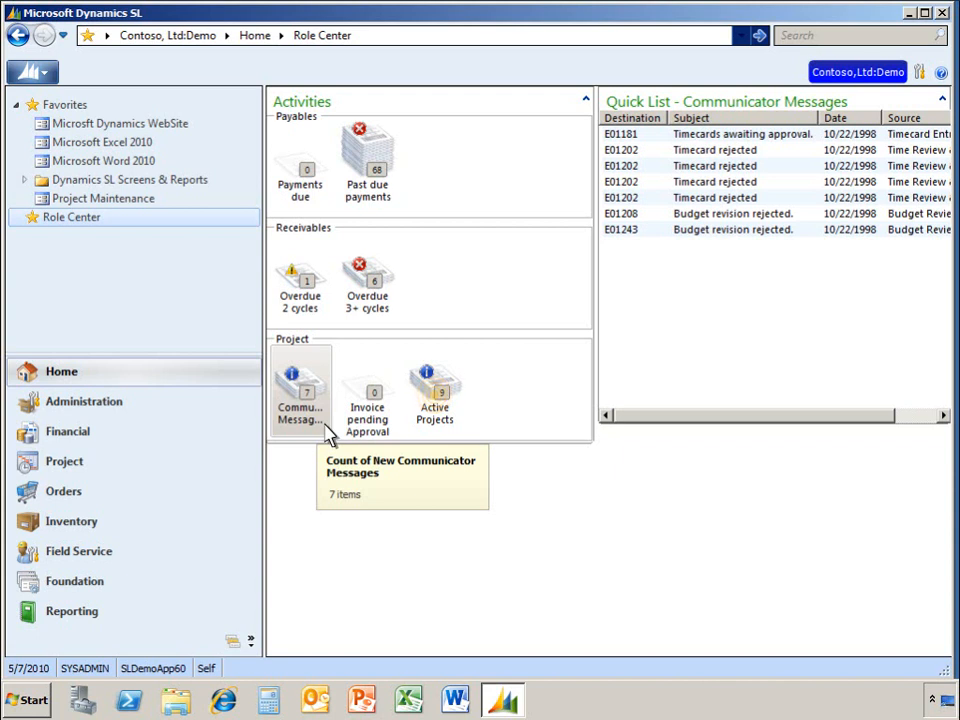
# Step: List the active projects in the Role Center's quick list and open Project Maintenance from the favorites
pyautogui.click(437, 400)
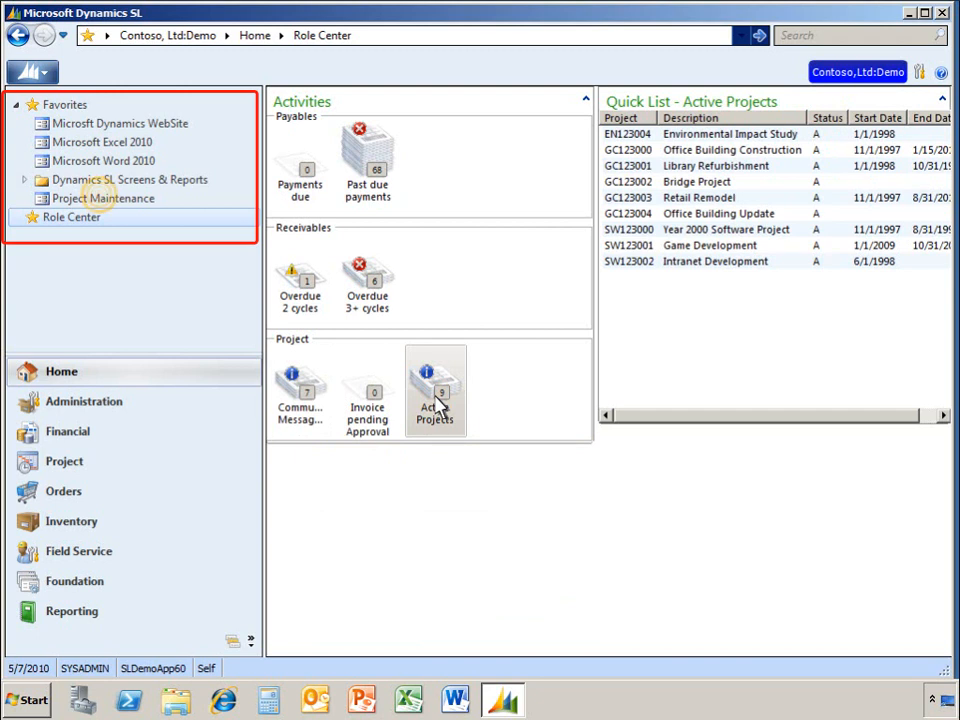
pyautogui.click(105, 200)
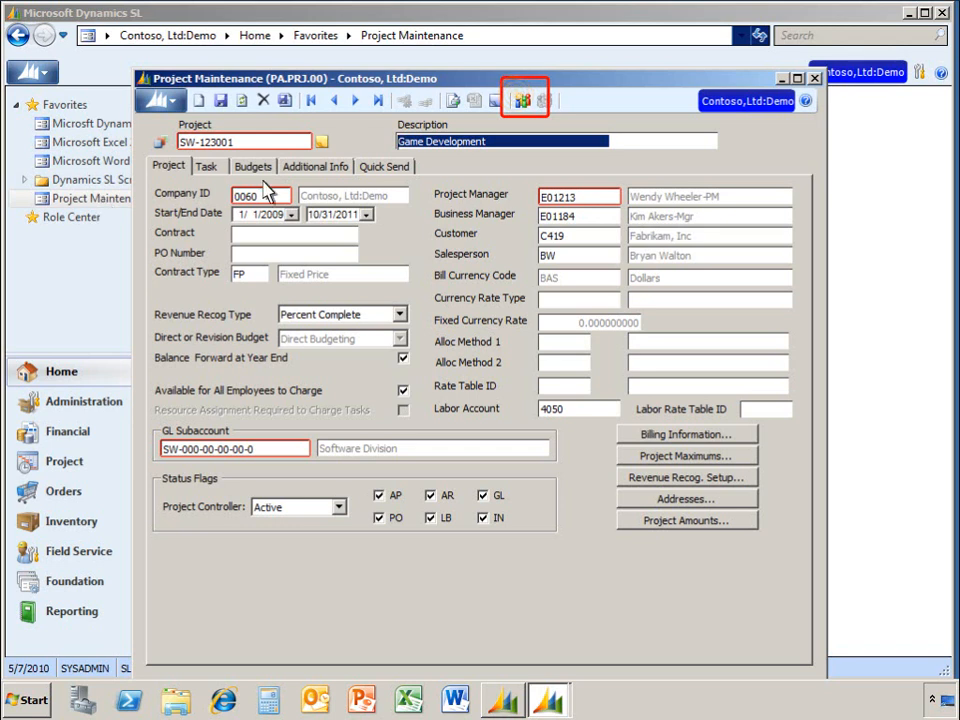
# Step: Create a new SharePoint site for project SW-123001 titled Game Development with the description Fabrikam Game Development
pyautogui.click(521, 100)
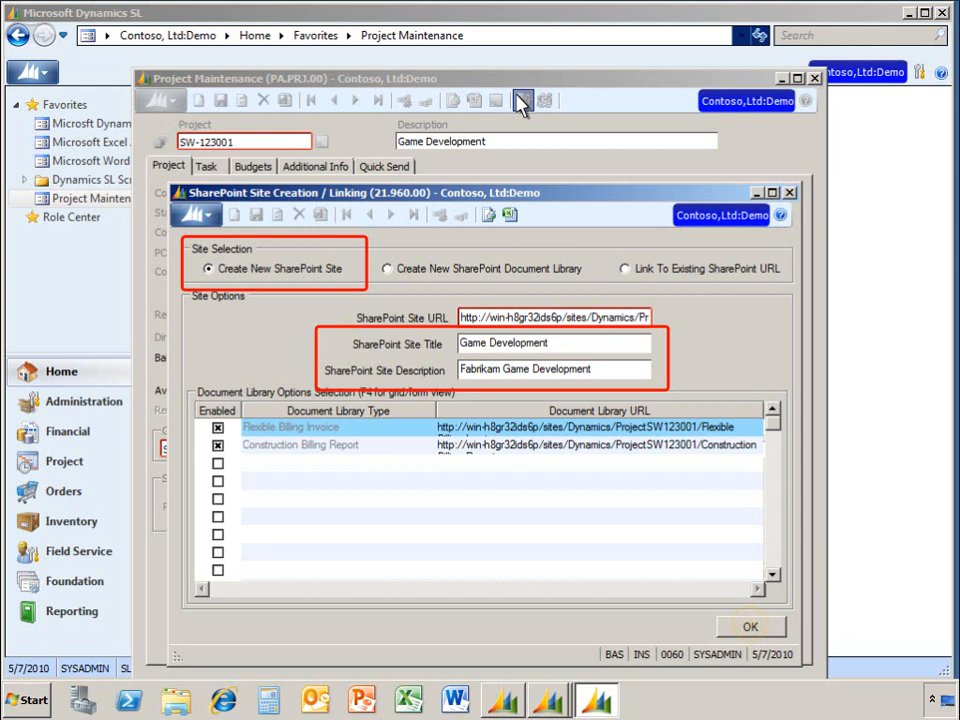
pyautogui.click(752, 630)
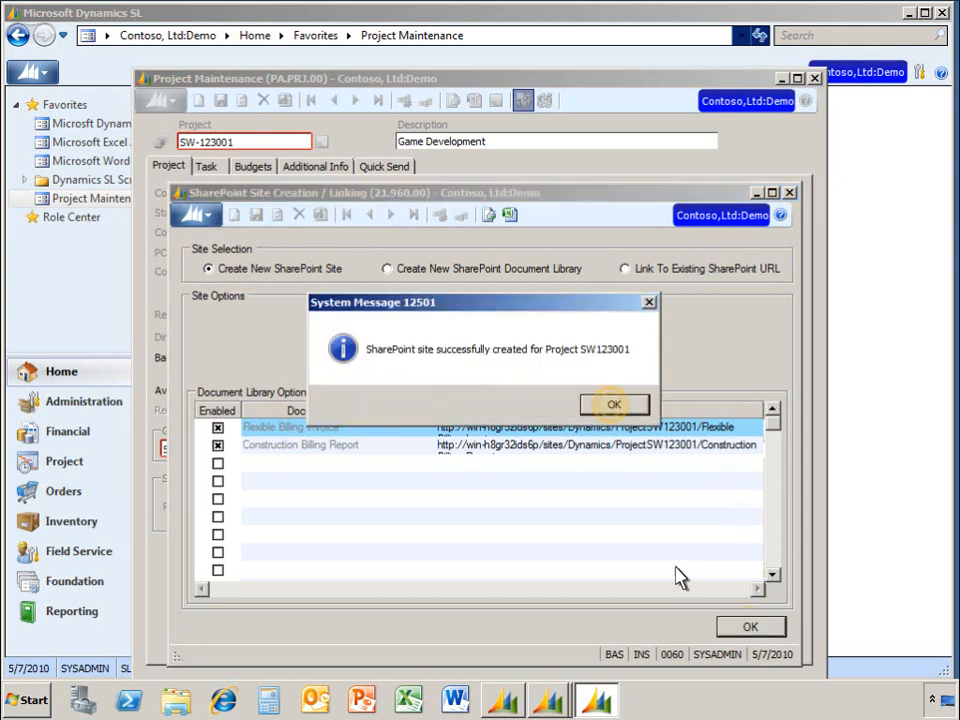
pyautogui.click(613, 407)
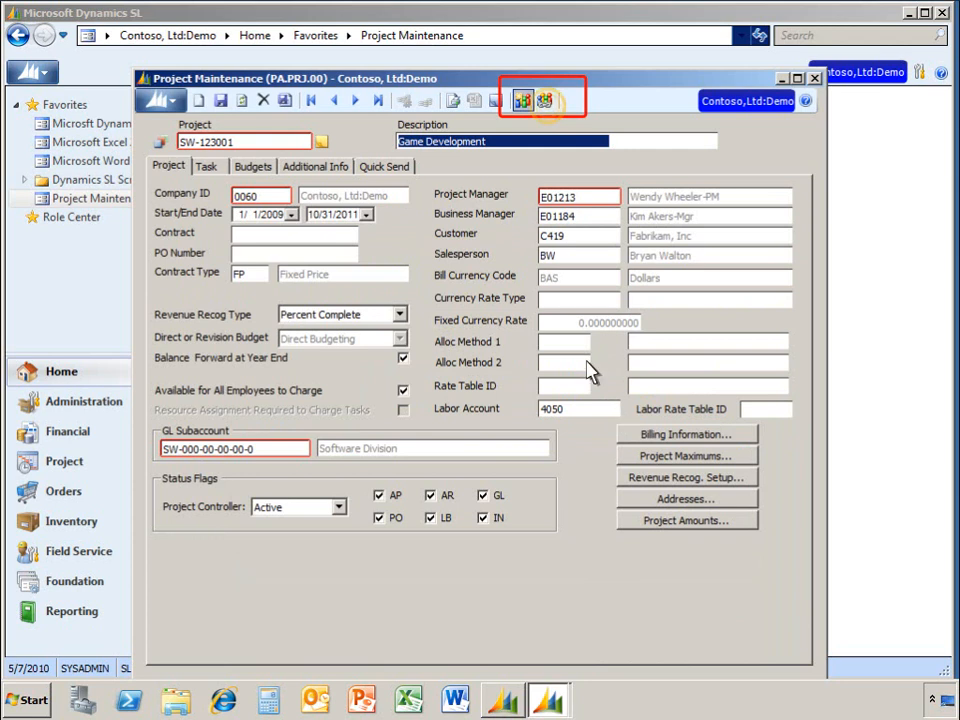
# Step: View the Game Development project's SharePoint home page, and close it together with Project Maintenance
pyautogui.click(545, 102)
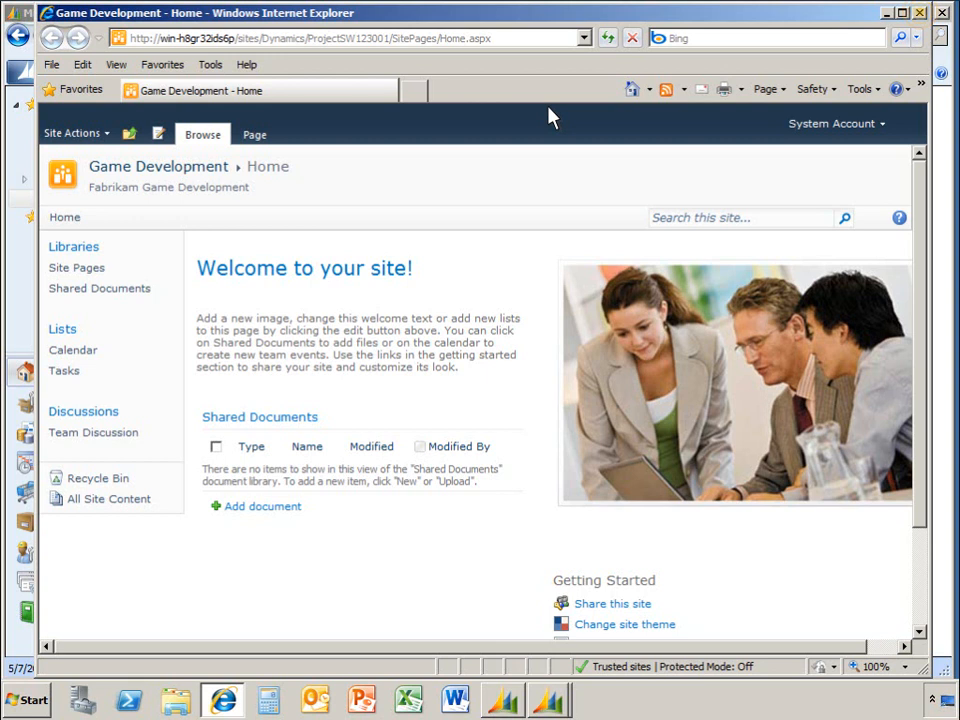
pyautogui.click(920, 13)
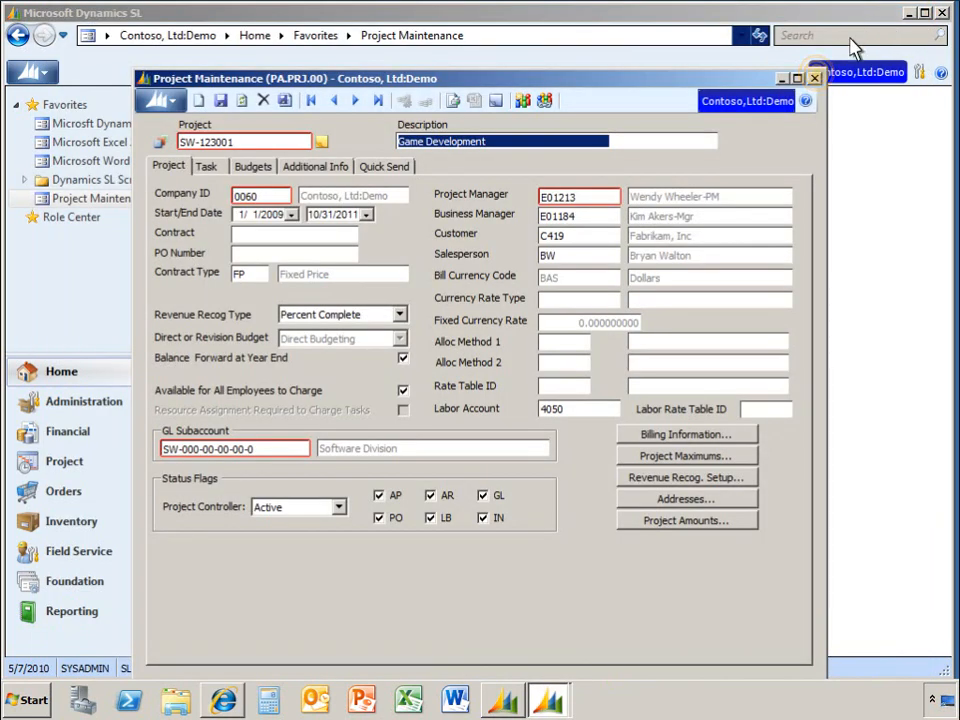
pyautogui.click(815, 78)
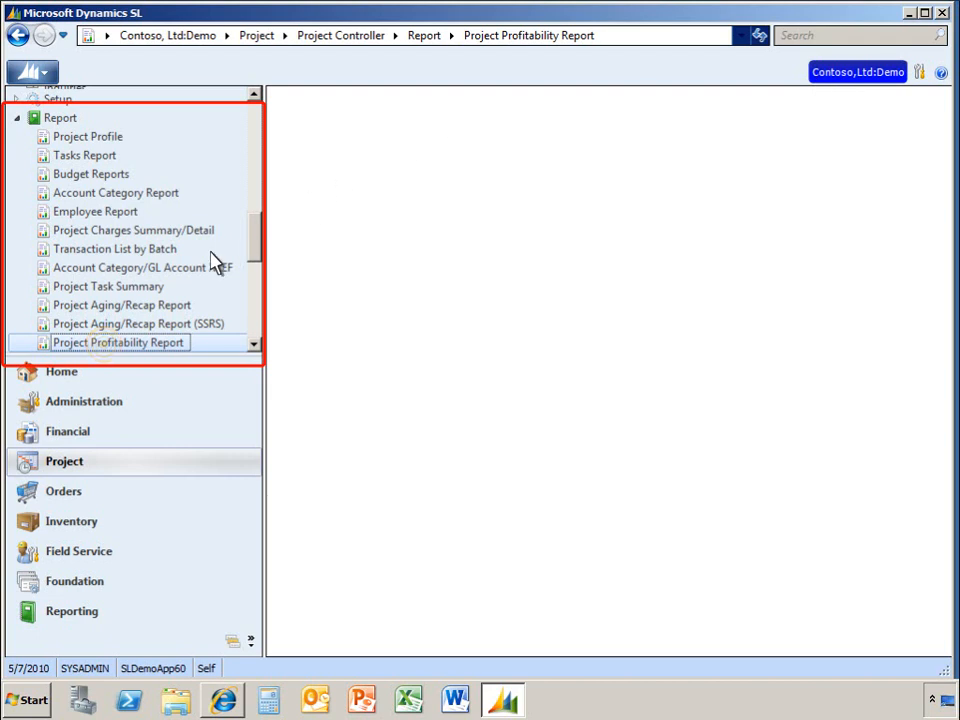
# Step: Set the Project Profitability Report's printer options to upload to SharePoint as a Microsoft Office Word file
pyautogui.click(107, 345)
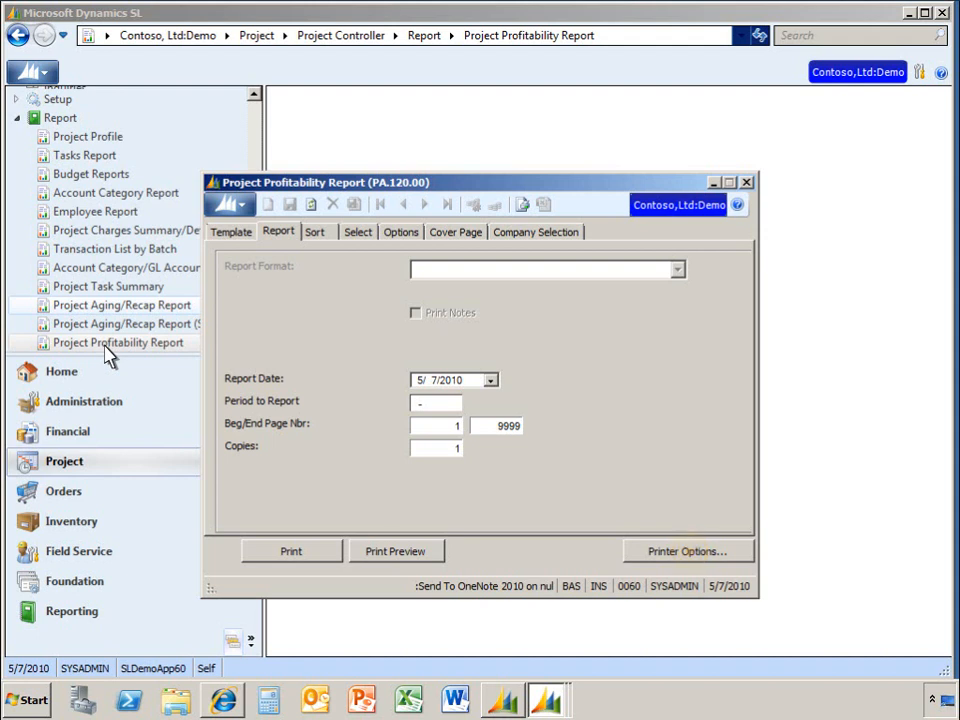
pyautogui.click(688, 552)
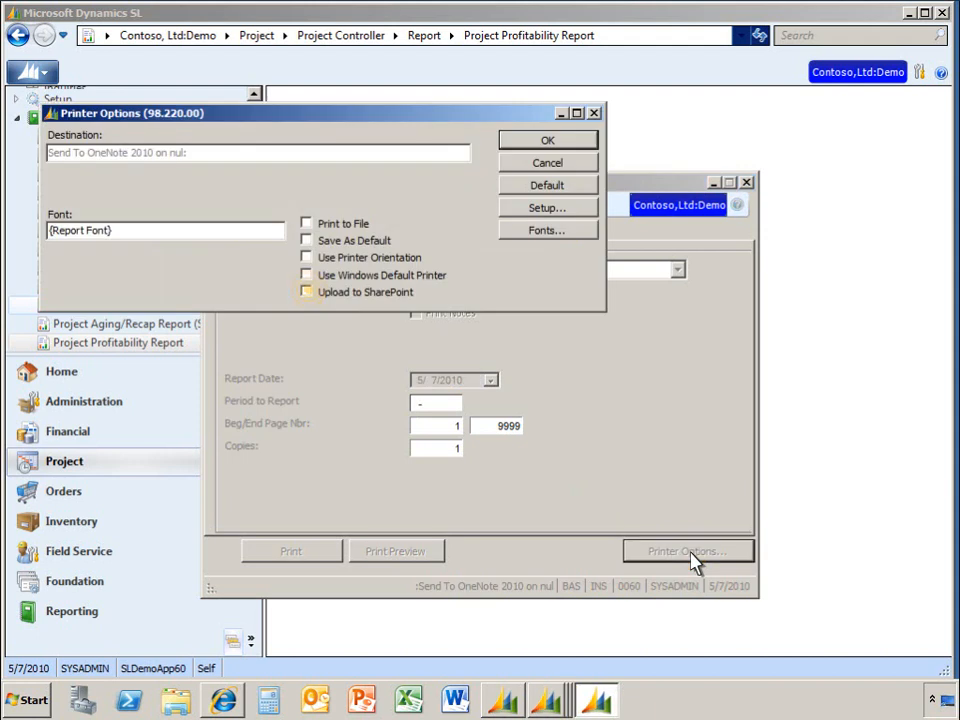
pyautogui.click(309, 293)
pyautogui.click(551, 214)
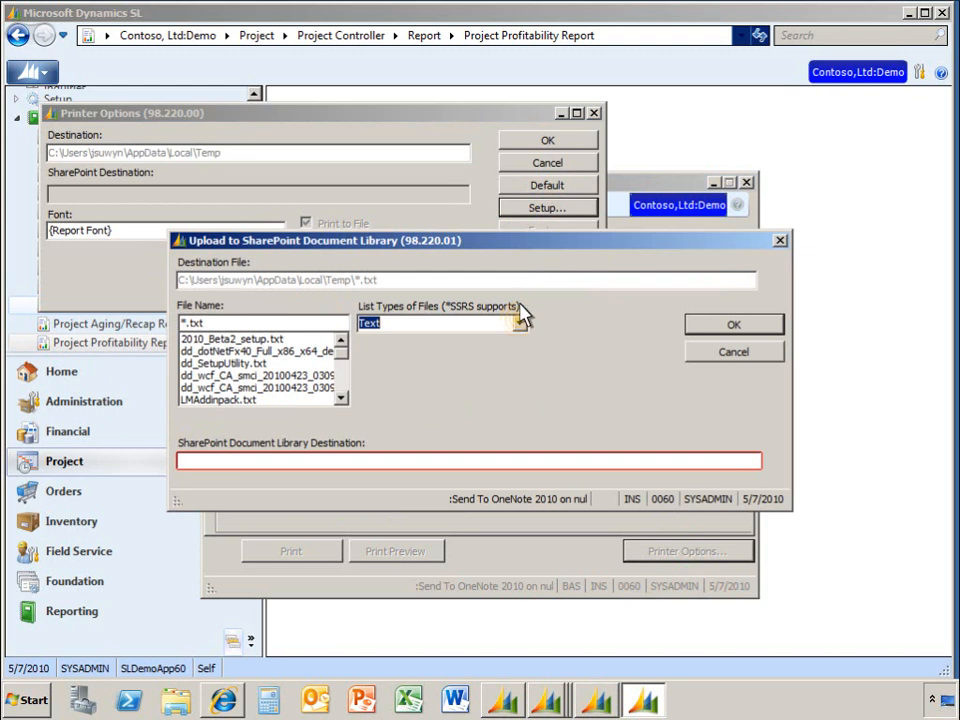
pyautogui.click(519, 324)
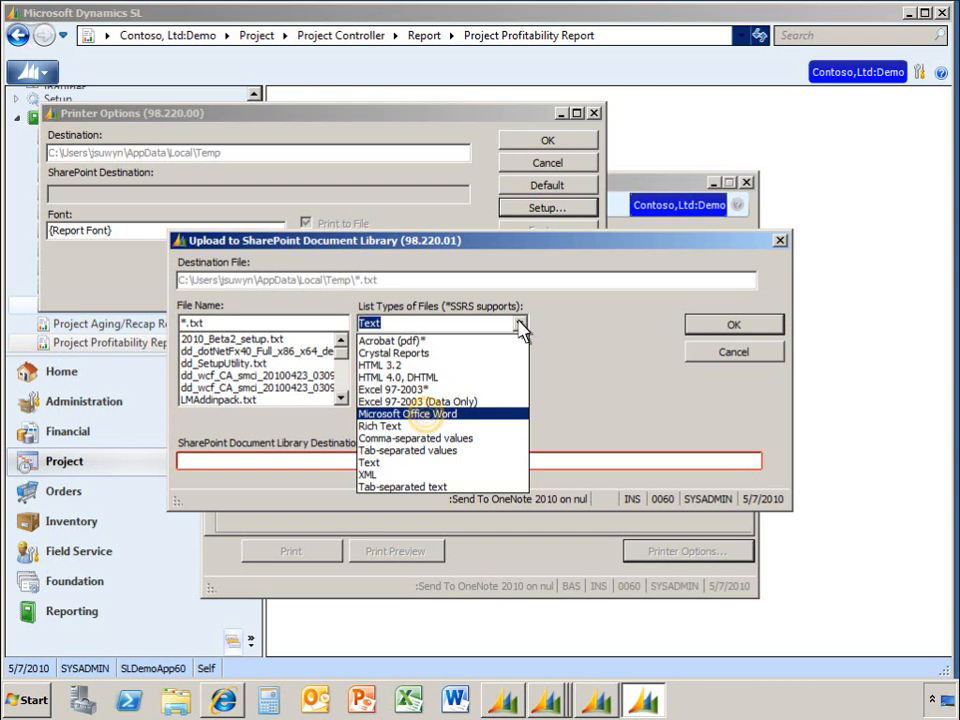
pyautogui.click(426, 414)
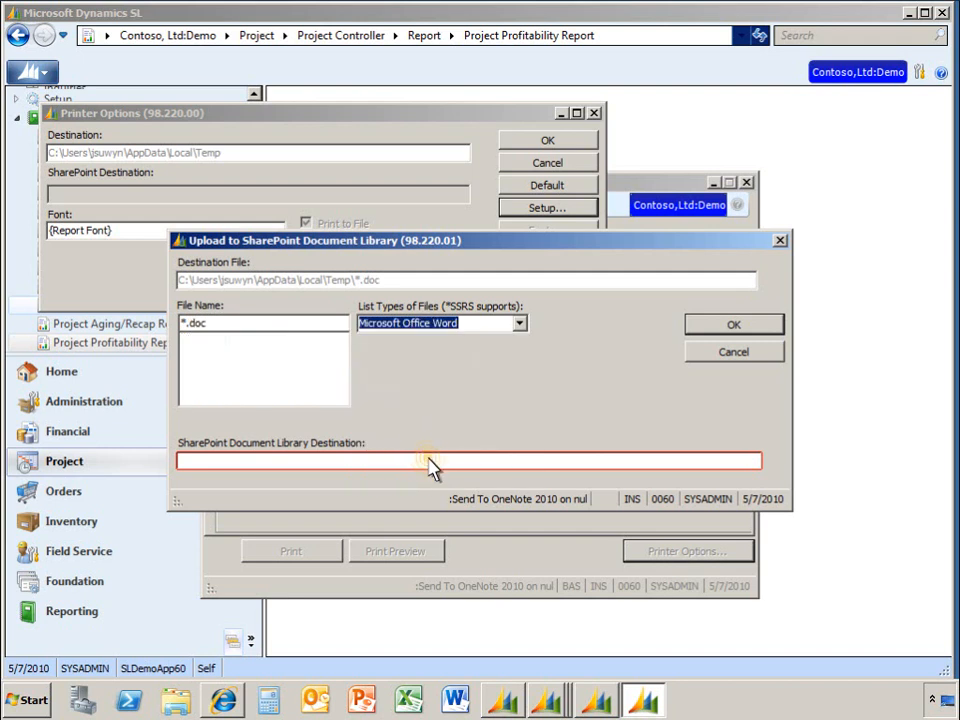
pyautogui.doubleClick(432, 468)
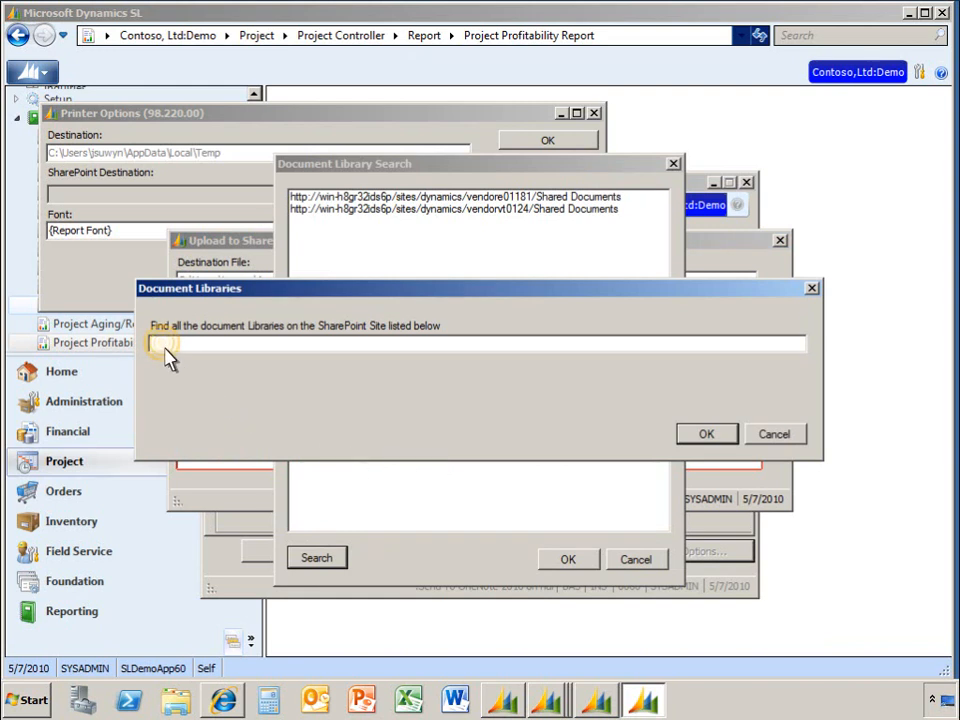
pyautogui.write('http://win-h8gr32ids6p/sites/Dynamics/ProjectSW123001/SitePages/Home.aspx')
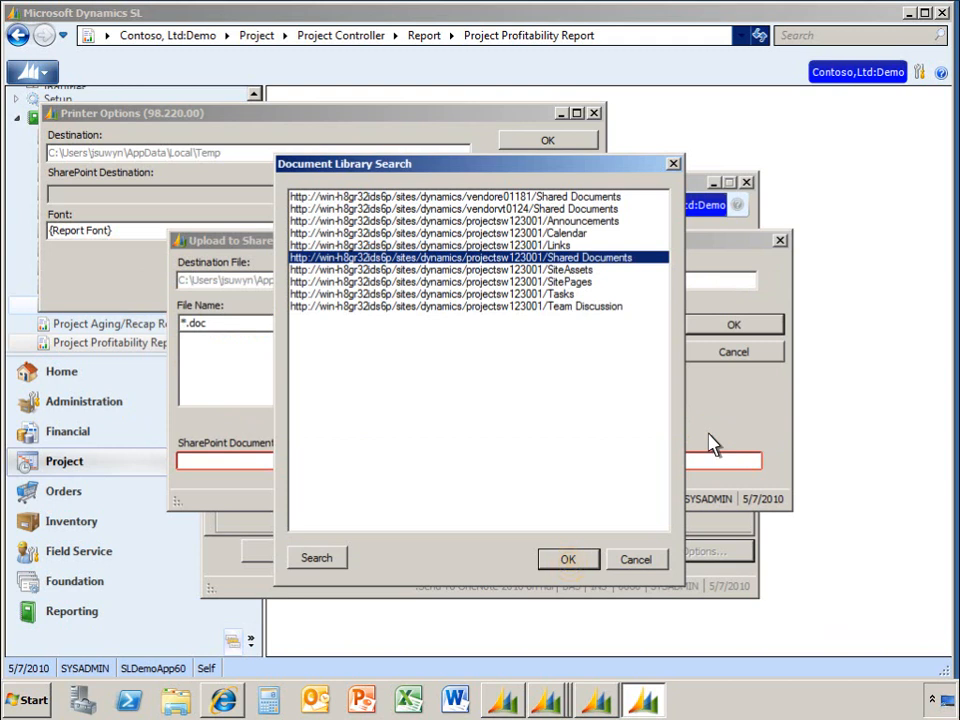
pyautogui.click(567, 560)
pyautogui.click(734, 326)
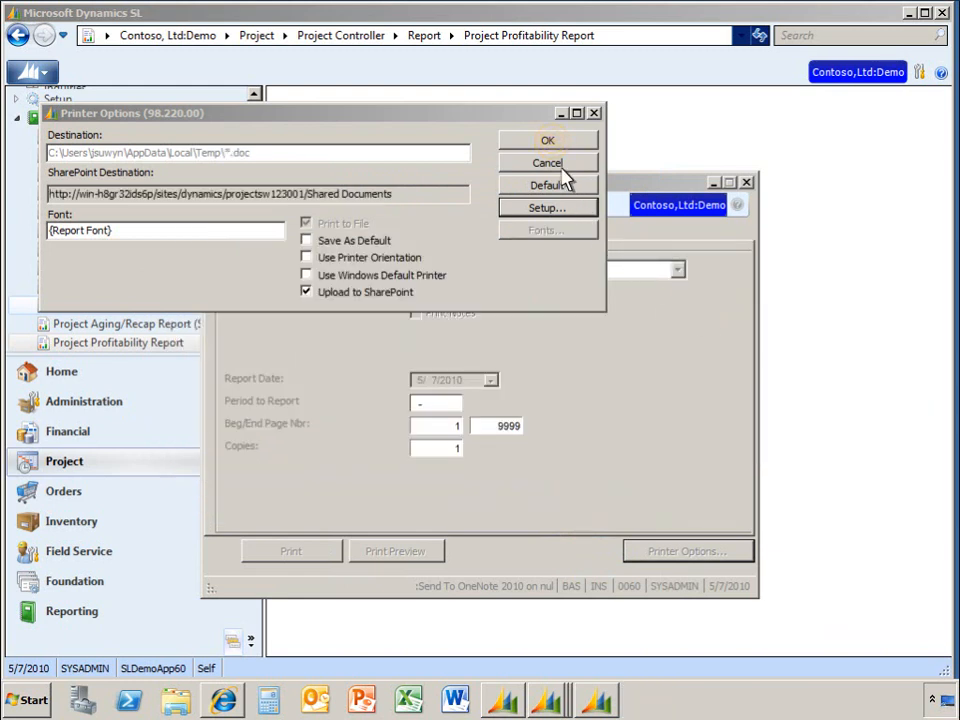
pyautogui.click(553, 146)
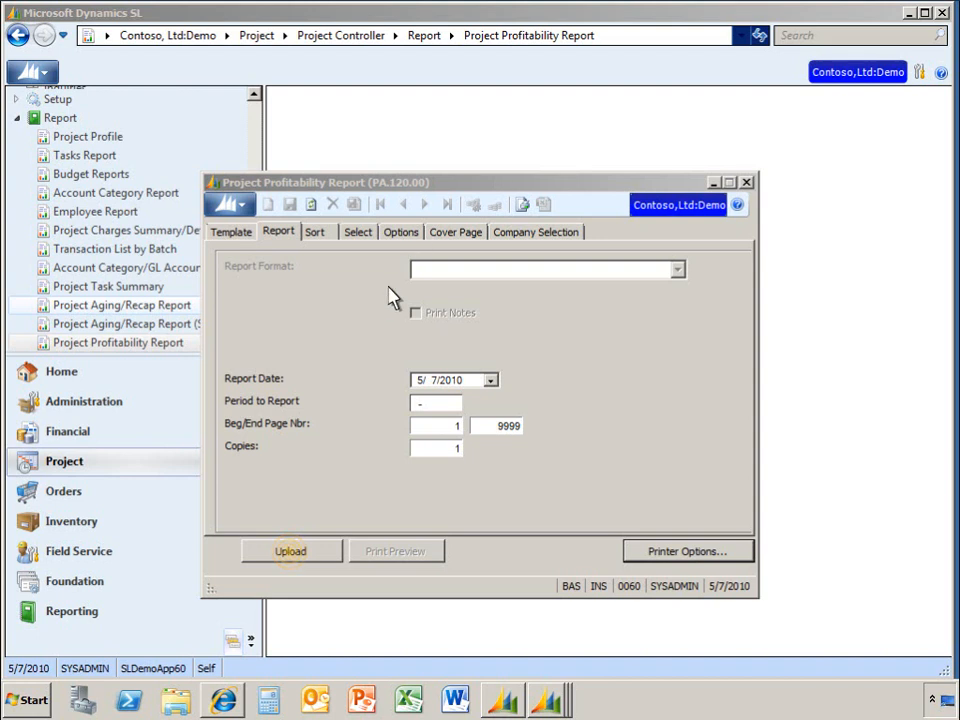
# Step: Upload the Project Profitability Report to SharePoint and check the Shared Documents list on the Game Development site
pyautogui.click(293, 553)
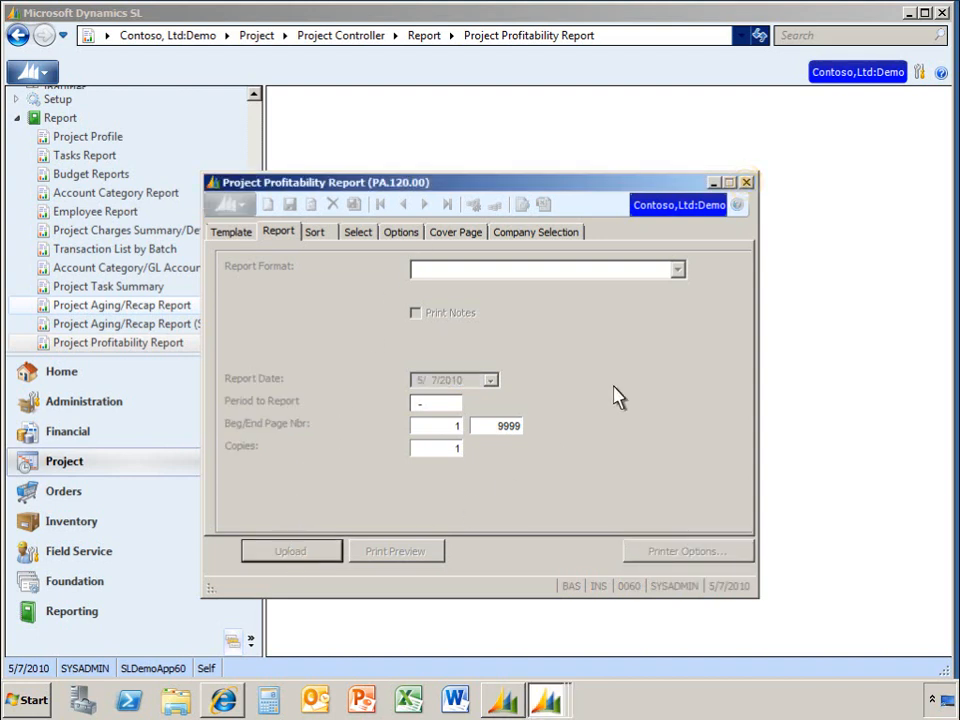
pyautogui.click(746, 182)
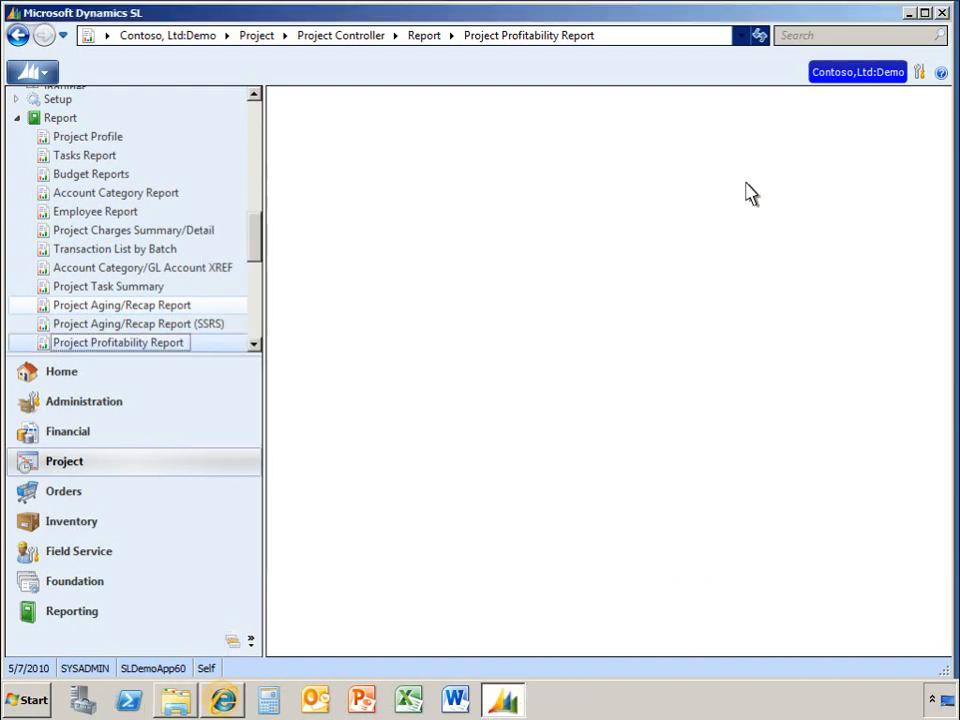
pyautogui.click(224, 704)
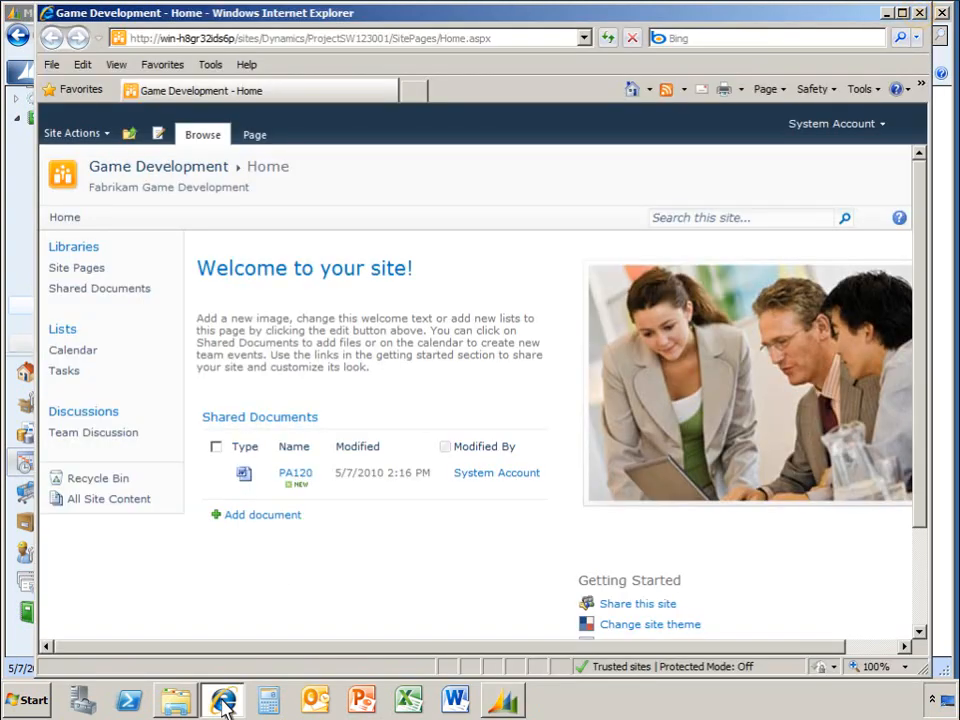
pyautogui.click(921, 13)
# Step: Print the final Flexible Billings invoices for company 0060 to the printer, and close Invoice Print
pyautogui.click(82, 260)
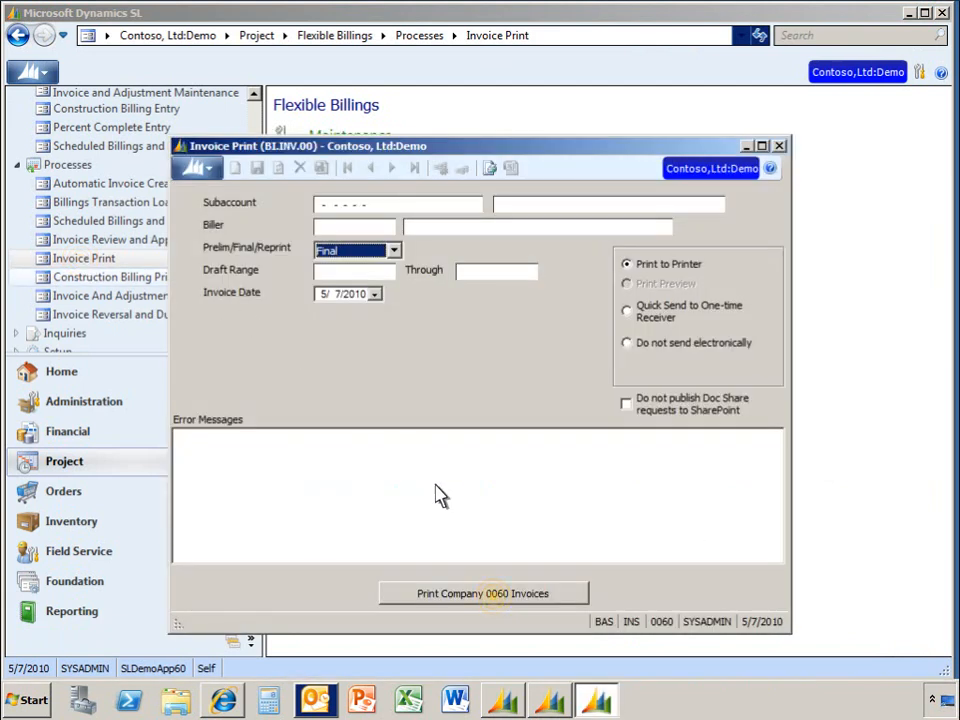
pyautogui.click(492, 594)
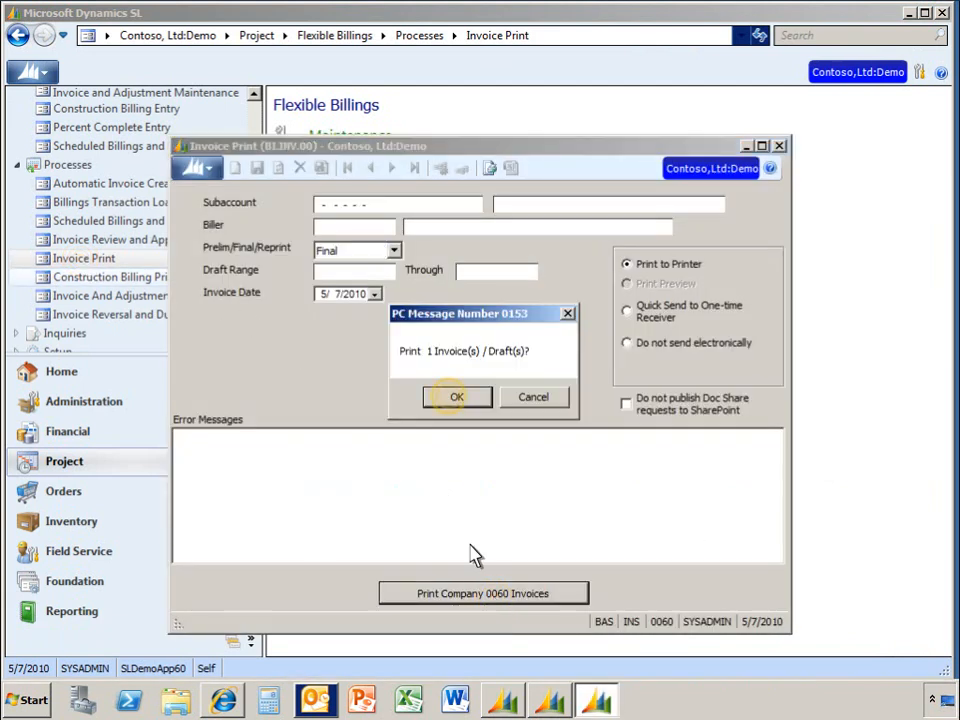
pyautogui.click(451, 398)
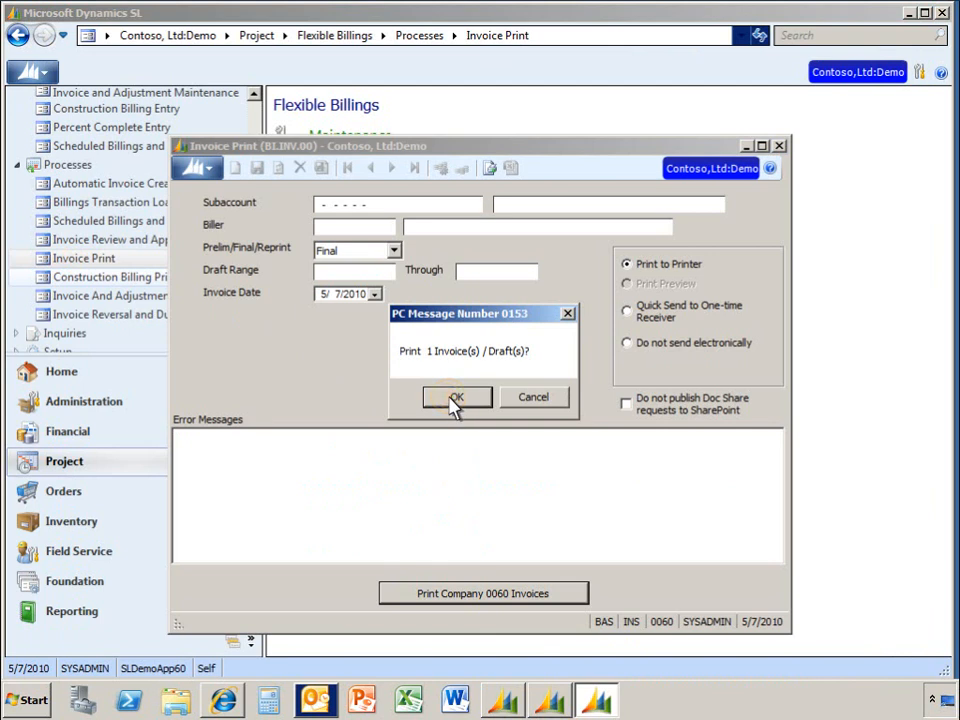
pyautogui.click(781, 148)
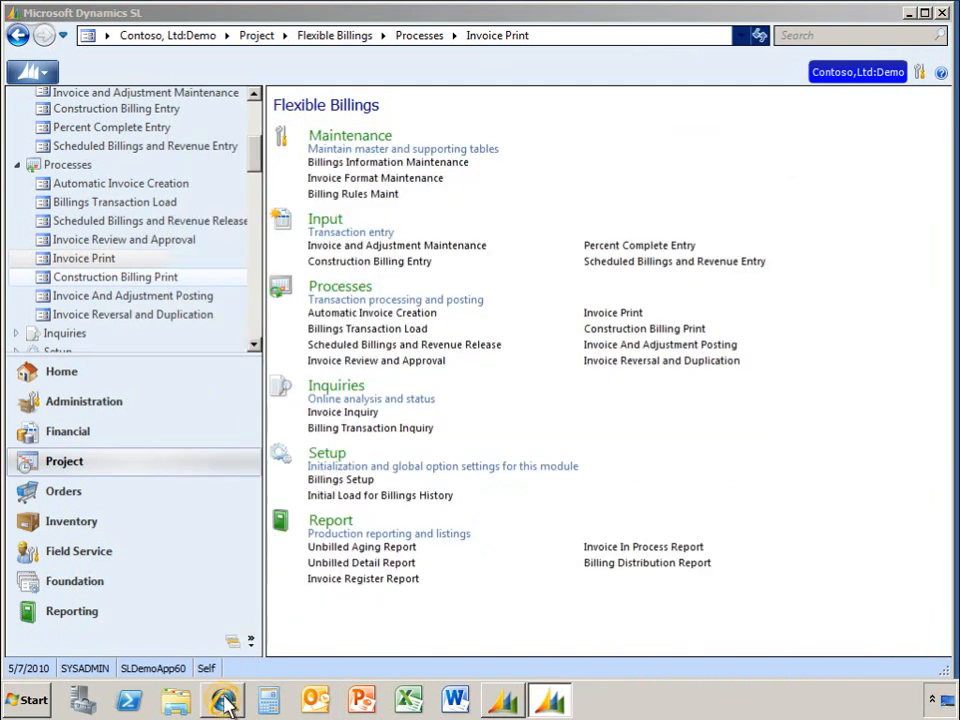
# Step: Switch to Internet Explorer to view the Flexible Billing Invoice library on the Game Development site, and close the browser
pyautogui.click(223, 703)
pyautogui.click(97, 318)
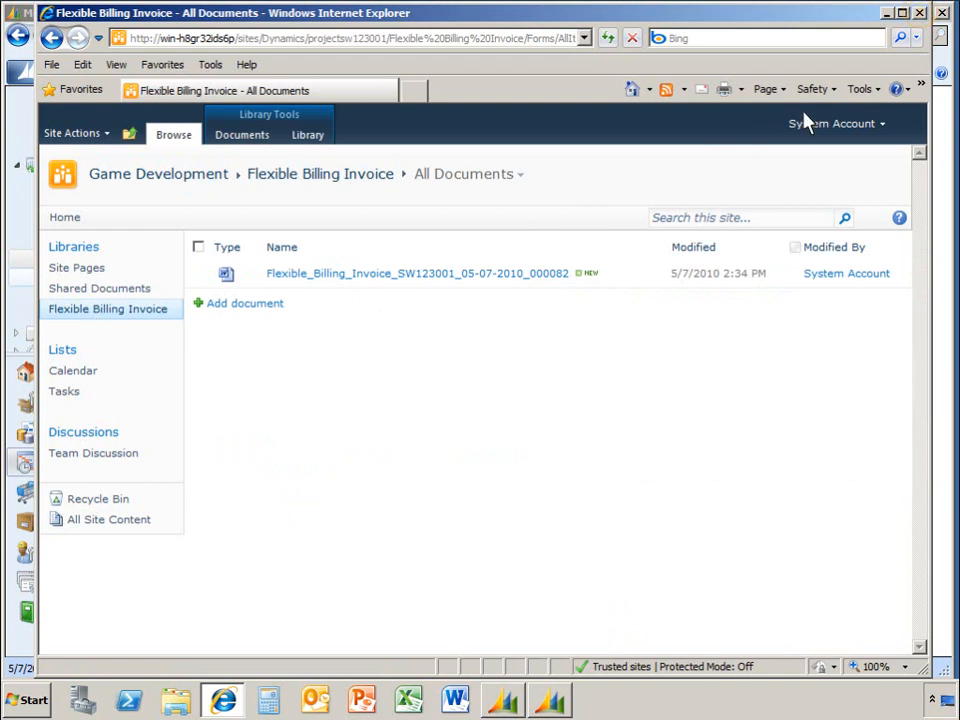
pyautogui.click(920, 13)
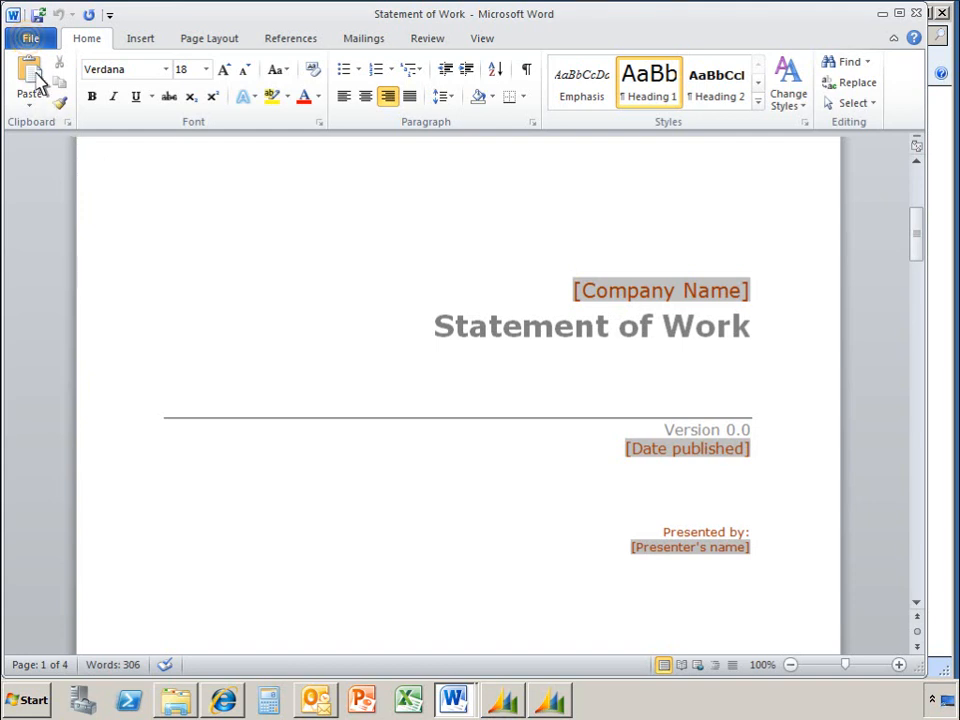
# Step: Examine the Save to SharePoint locations available for the Statement of Work document, and close the document
pyautogui.click(28, 38)
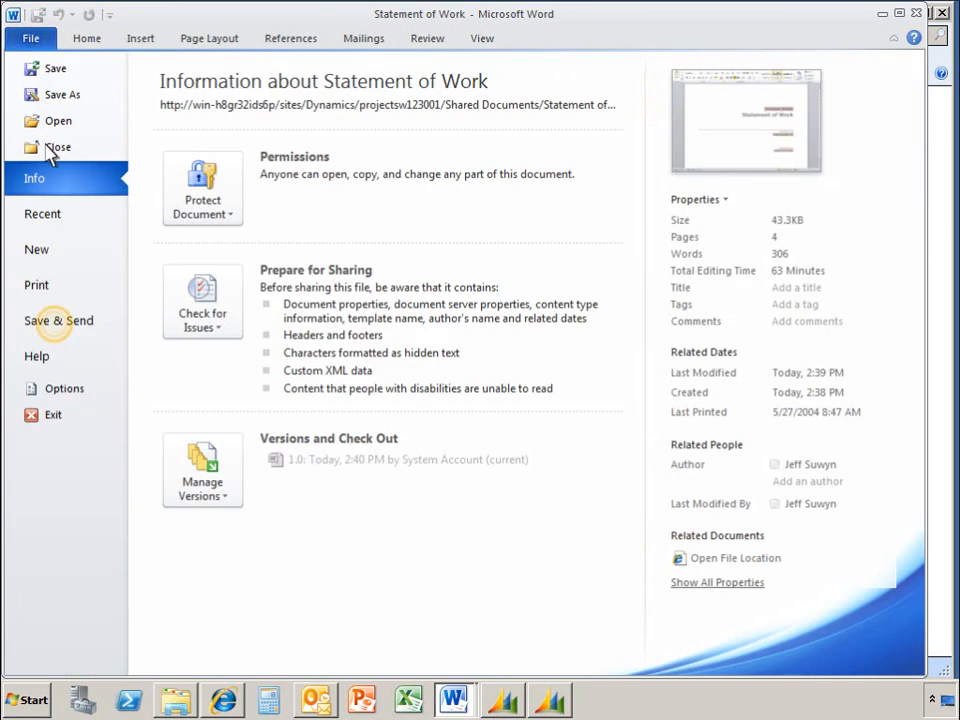
pyautogui.click(58, 330)
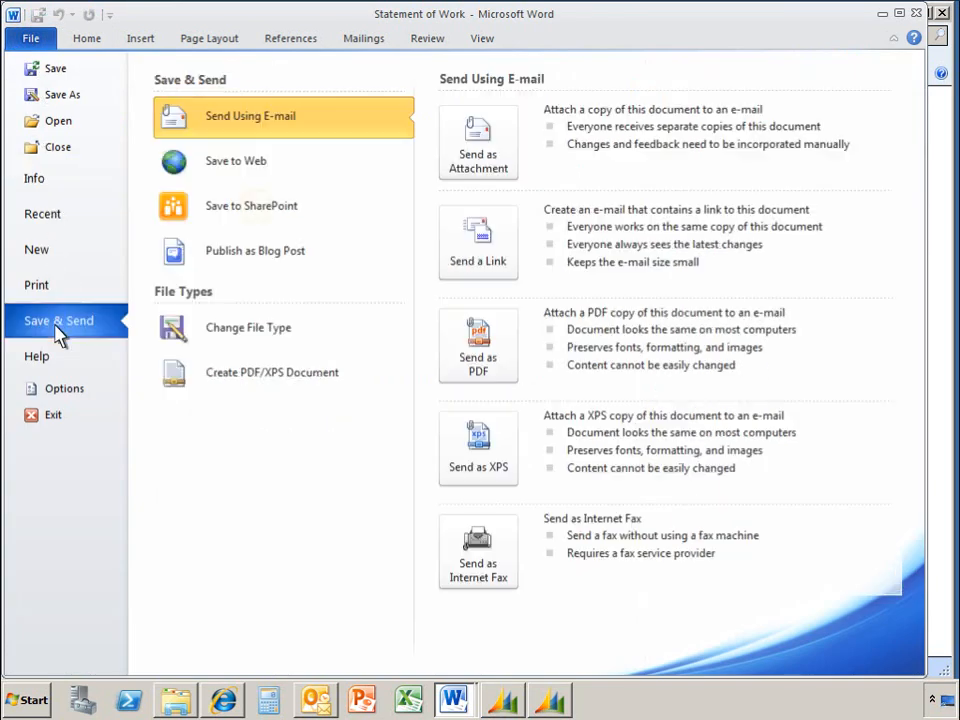
pyautogui.click(258, 216)
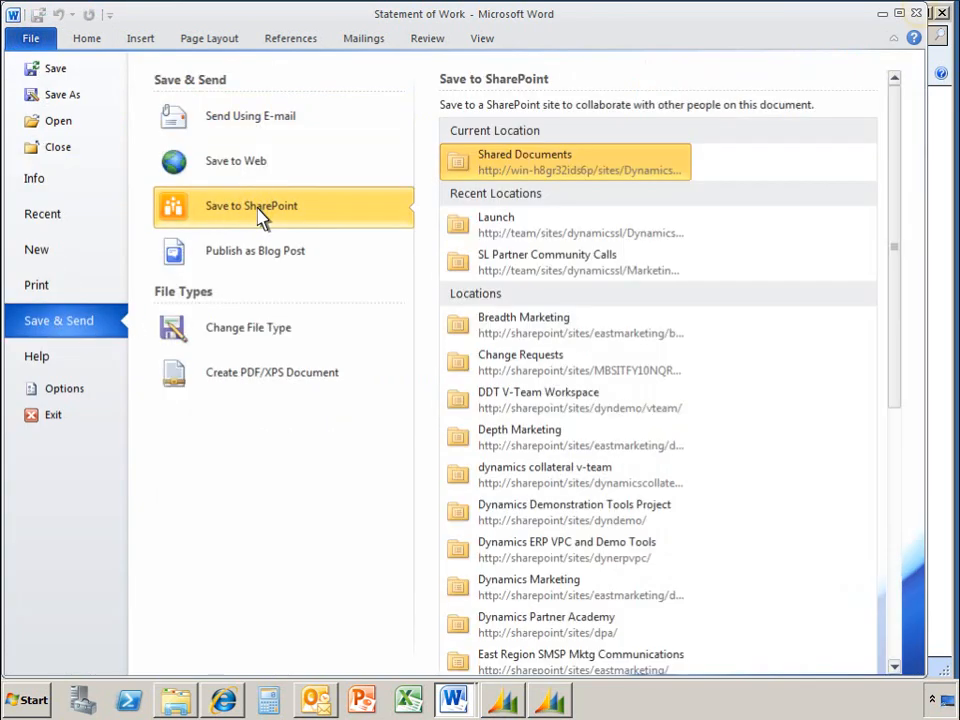
pyautogui.click(920, 17)
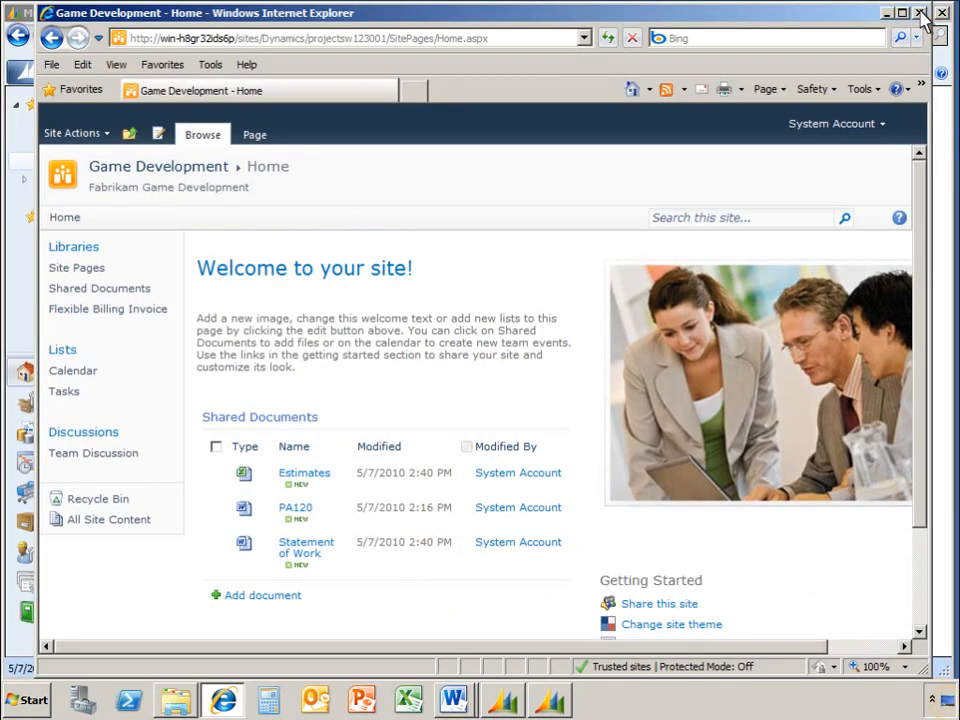